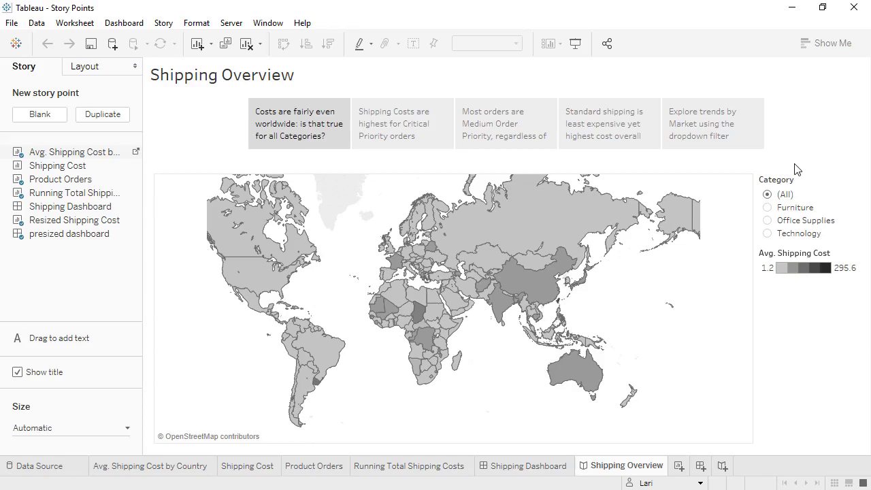
# Step: Examine the Shipping Overview story by filtering its map to Office Supplies and viewing the second, third and fourth story points
pyautogui.click(768, 207)
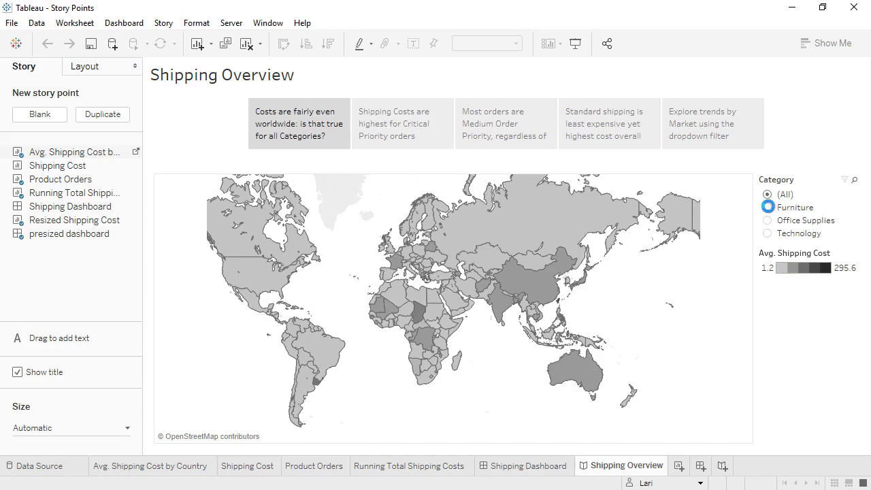
pyautogui.click(767, 220)
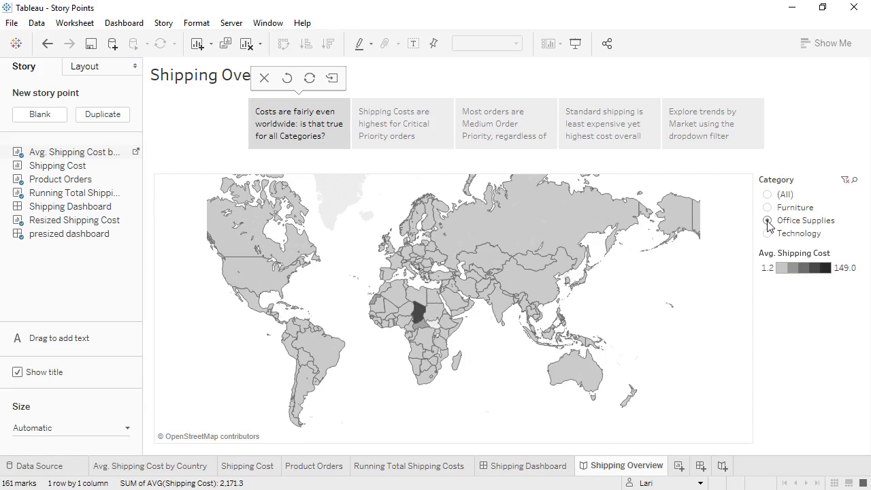
pyautogui.click(422, 135)
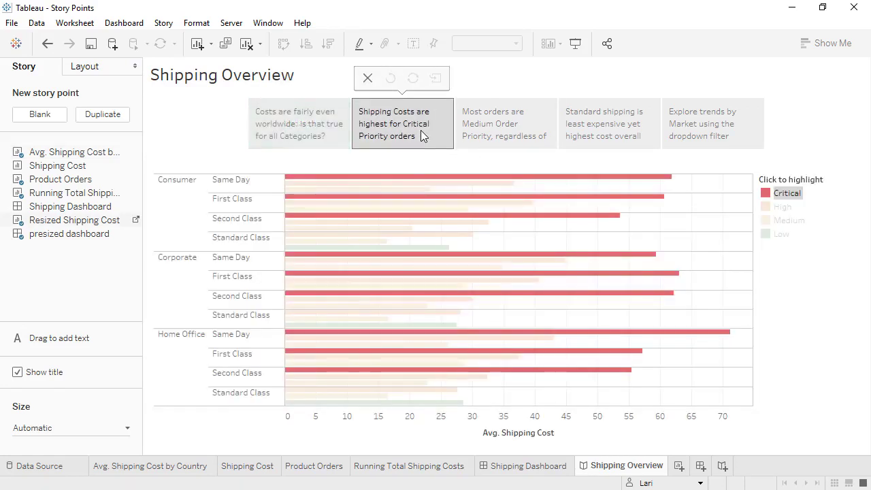
pyautogui.click(509, 127)
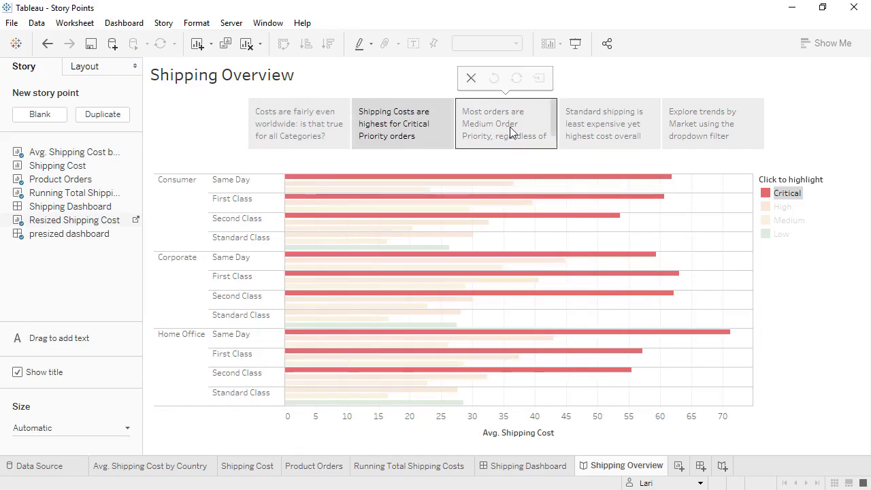
pyautogui.click(590, 131)
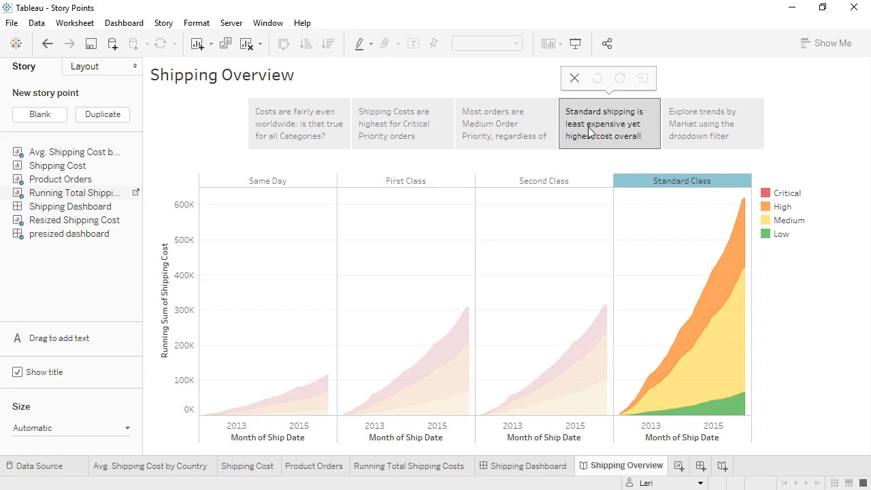
# Step: Create a new story and set its size to Automatic
pyautogui.click(722, 467)
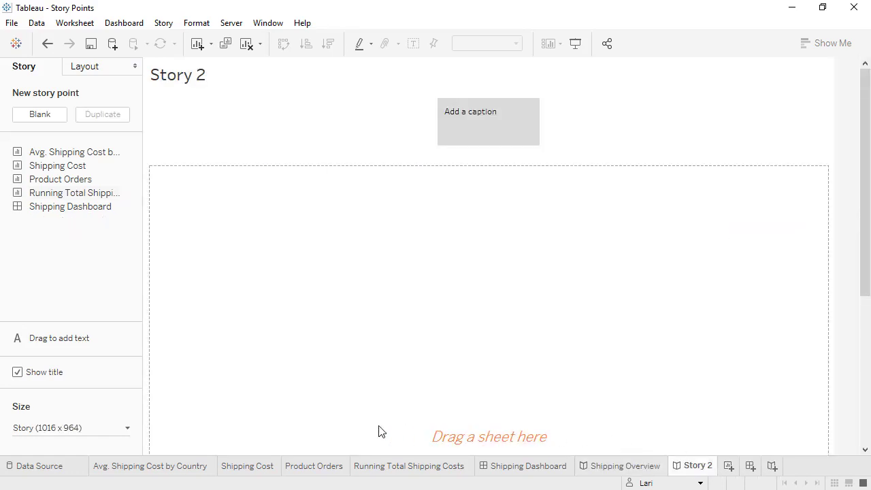
pyautogui.click(129, 430)
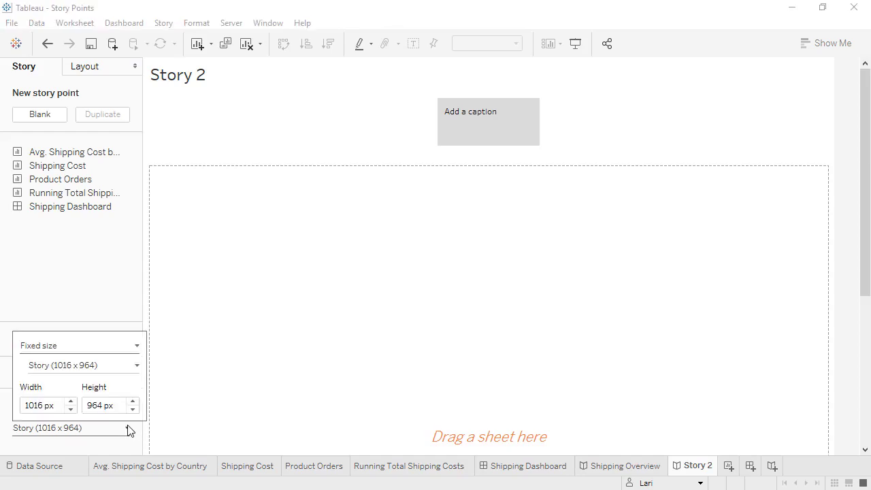
pyautogui.click(133, 350)
pyautogui.click(124, 374)
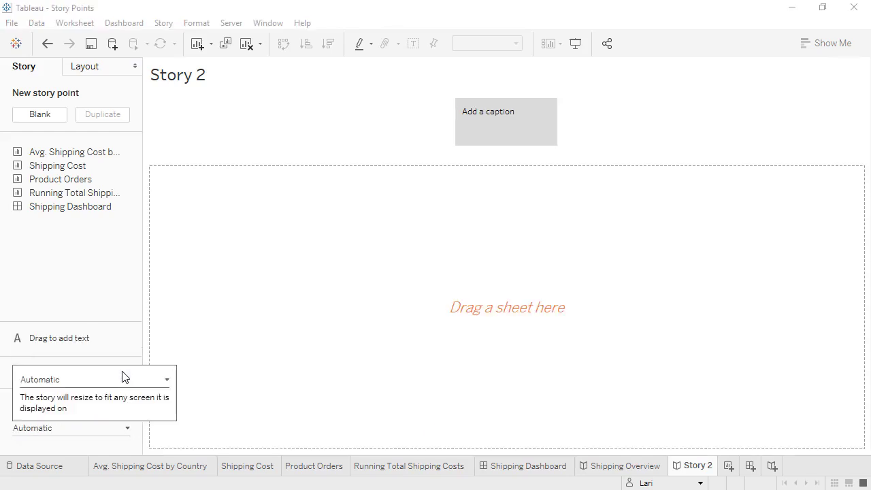
pyautogui.click(117, 296)
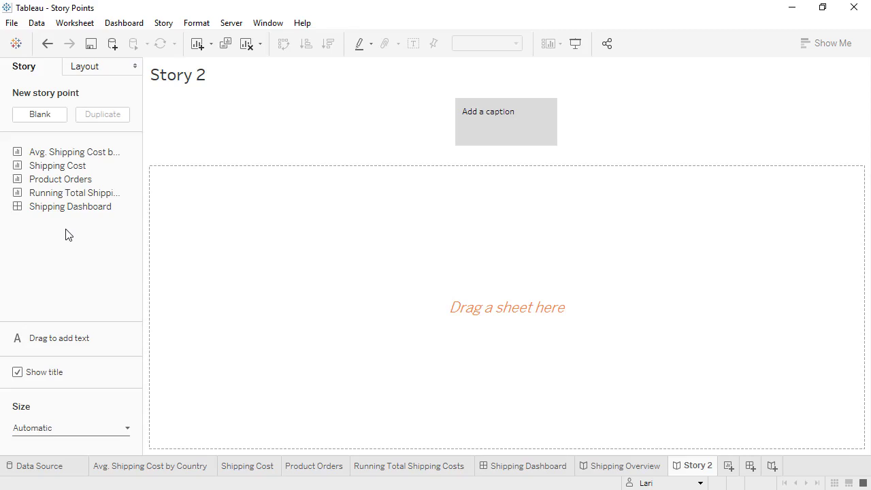
# Step: Add the Avg. Shipping Cost by Country sheet with an enlarged caption box reading "Cost sare fairly even worldwide: is that true for all Categories?"
pyautogui.moveTo(73, 154); pyautogui.dragTo(291, 259)
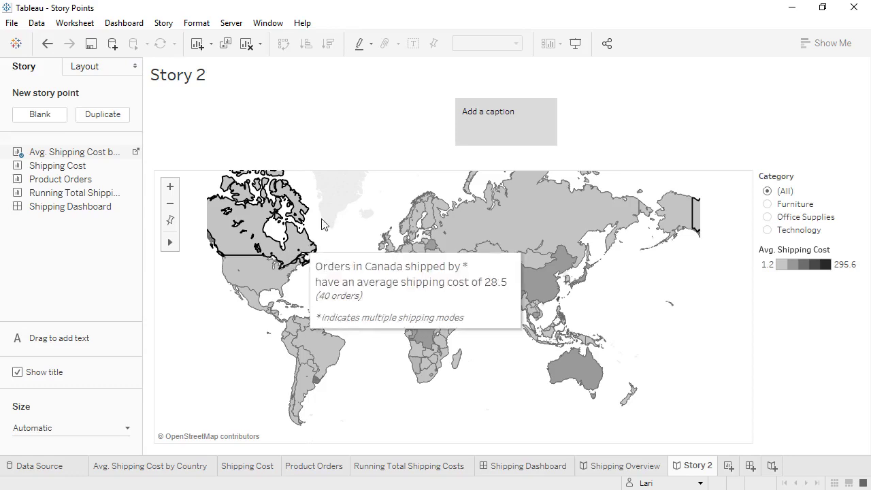
pyautogui.click(488, 128)
pyautogui.click(489, 128)
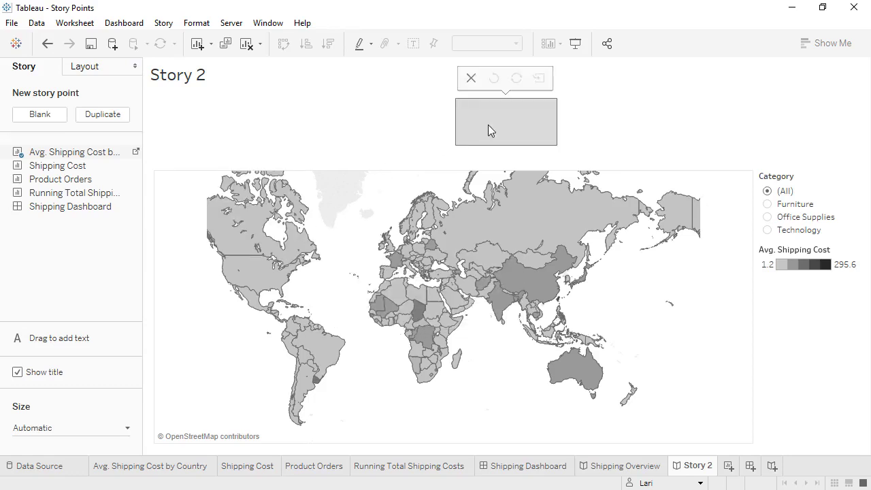
pyautogui.write('Cost sare fairly even worldwide: is that true for all categories?')
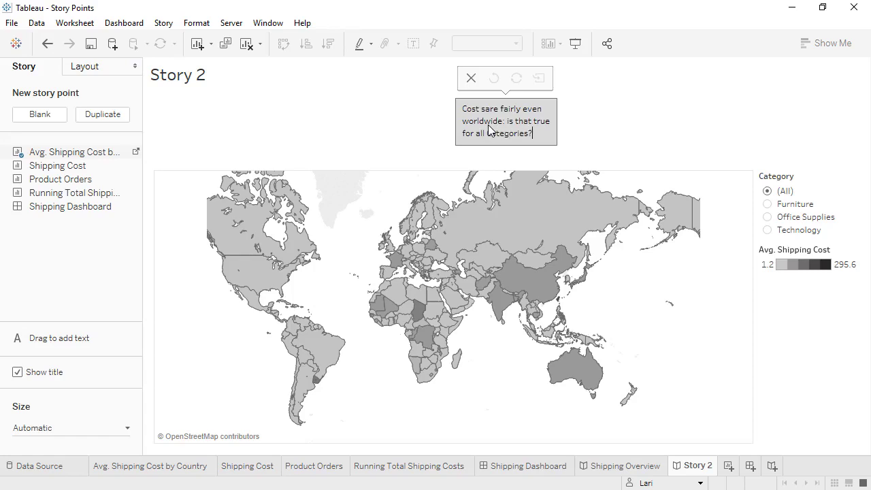
pyautogui.moveTo(492, 146); pyautogui.dragTo(494, 160)
pyautogui.moveTo(557, 138); pyautogui.dragTo(603, 137)
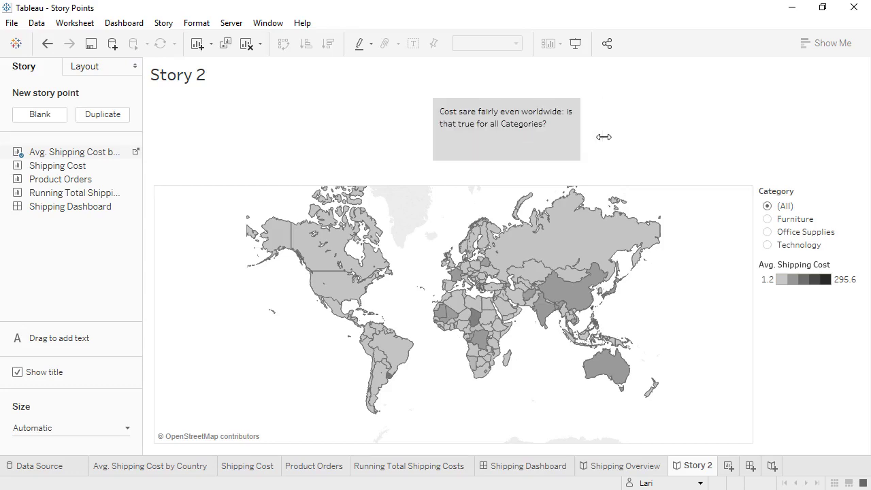
# Step: Try the Numbers navigator style for the story, and settle on Dots
pyautogui.click(102, 75)
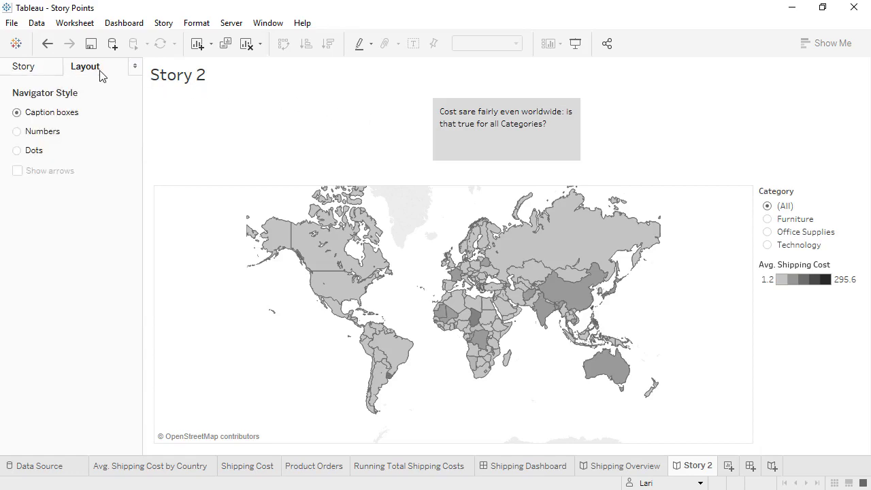
pyautogui.click(18, 133)
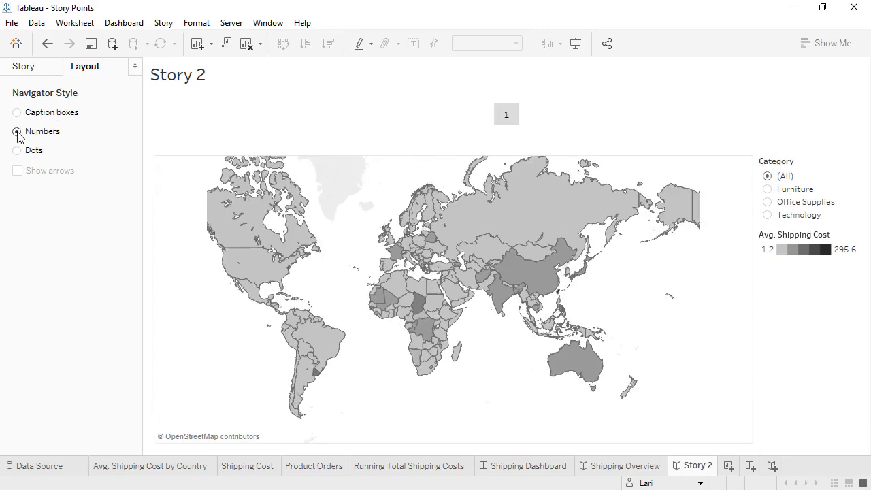
pyautogui.click(18, 151)
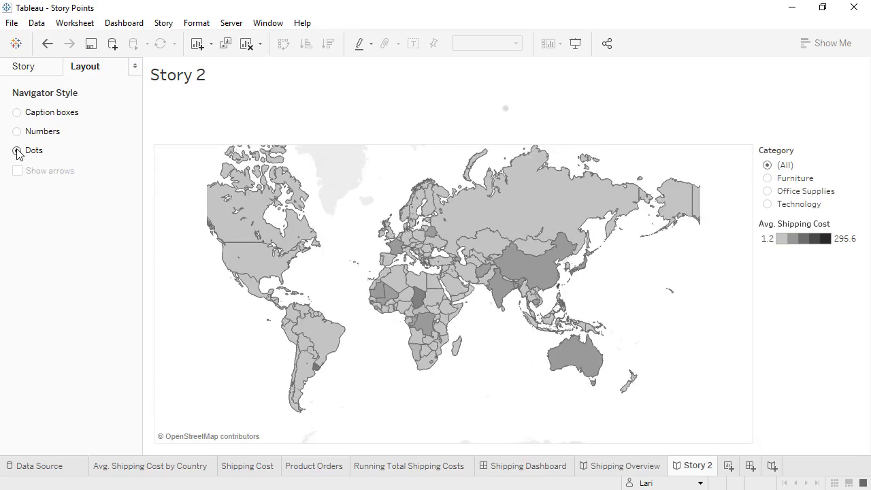
# Step: Filter the map in the first story point to the Office Supplies category
pyautogui.moveTo(268, 287)
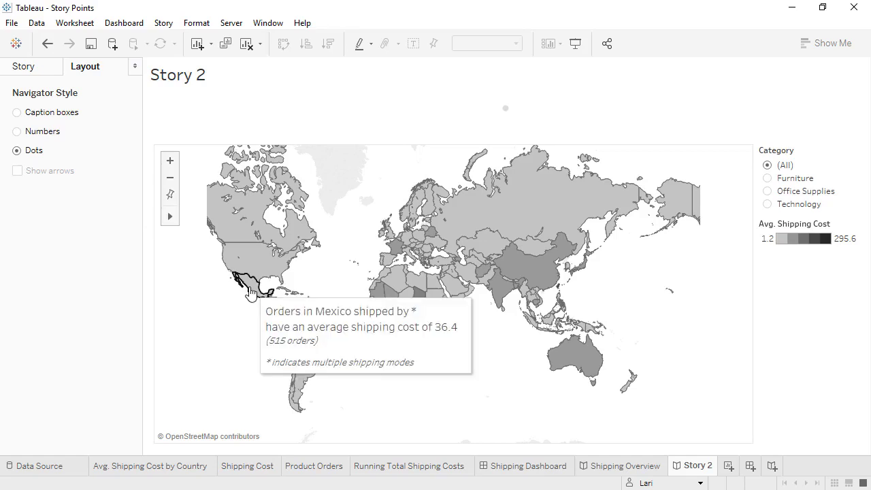
pyautogui.moveTo(395, 249)
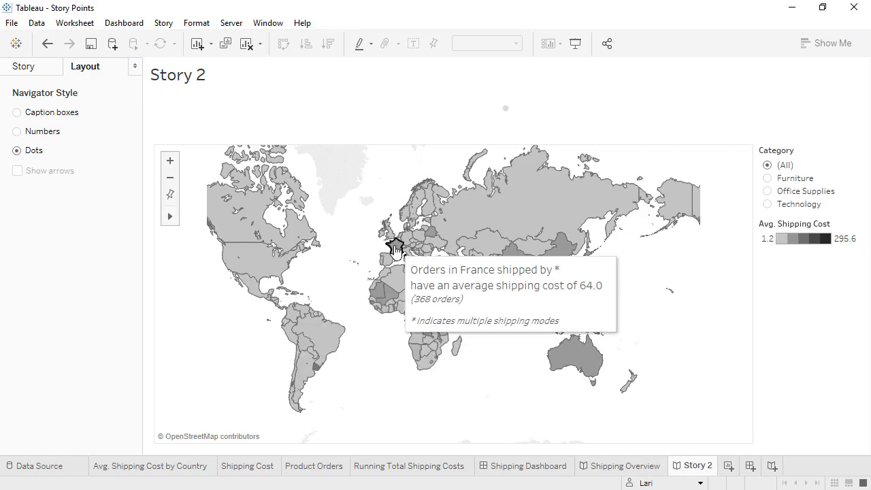
pyautogui.click(769, 178)
pyautogui.click(768, 191)
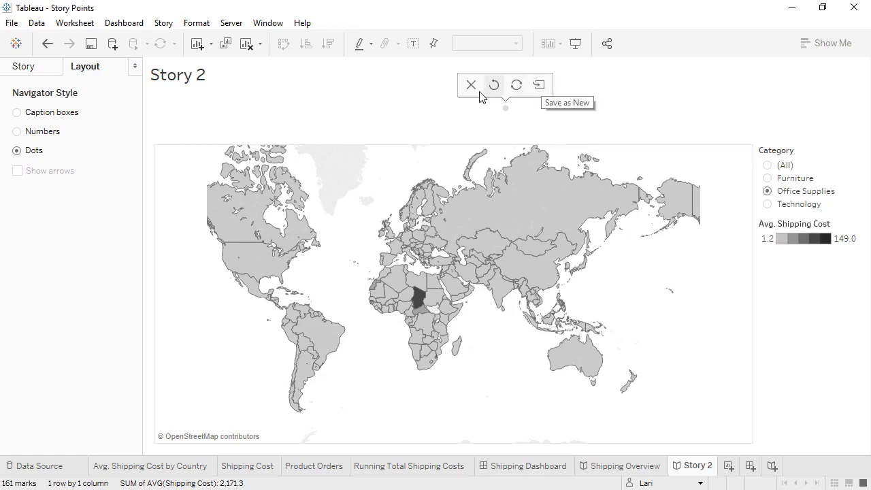
# Step: Add a blank story point with the Shipping Cost sheet and update it with the Critical priority highlighted
pyautogui.click(35, 71)
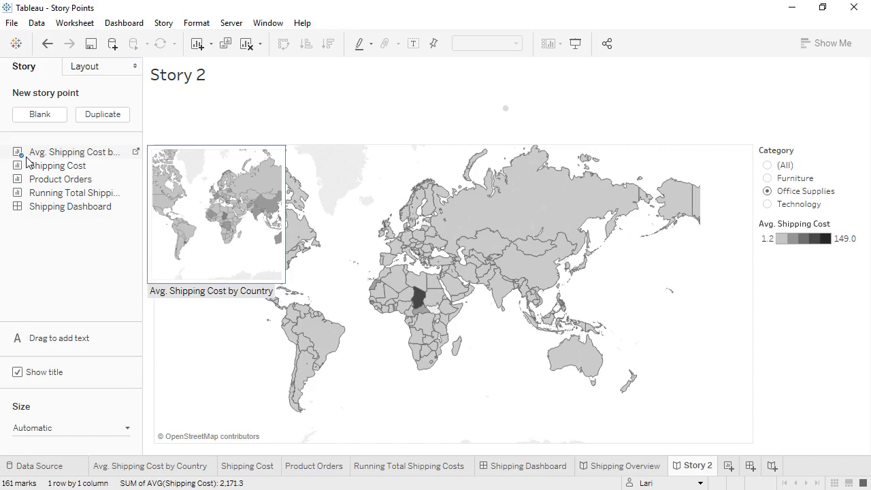
pyautogui.click(45, 117)
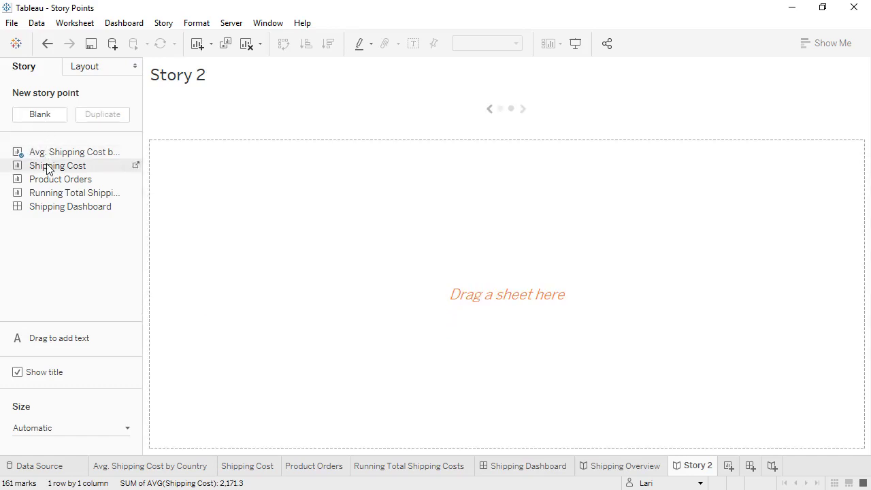
pyautogui.moveTo(48, 166); pyautogui.dragTo(200, 203)
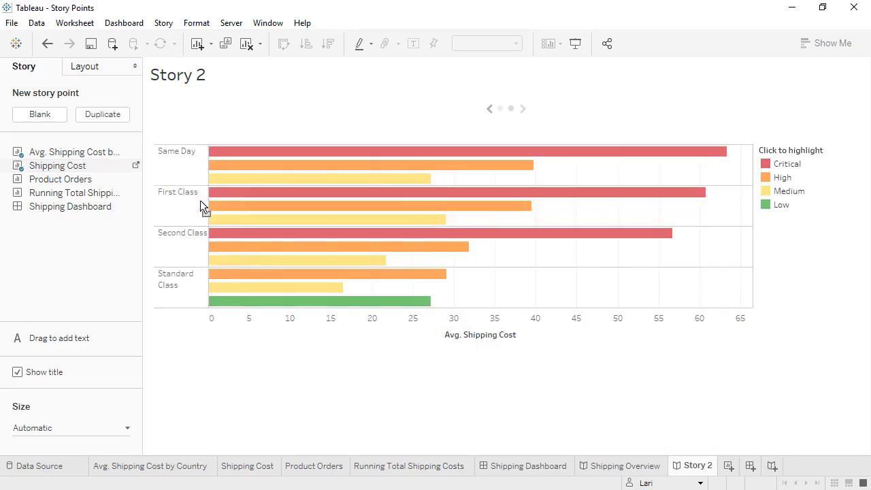
pyautogui.click(785, 166)
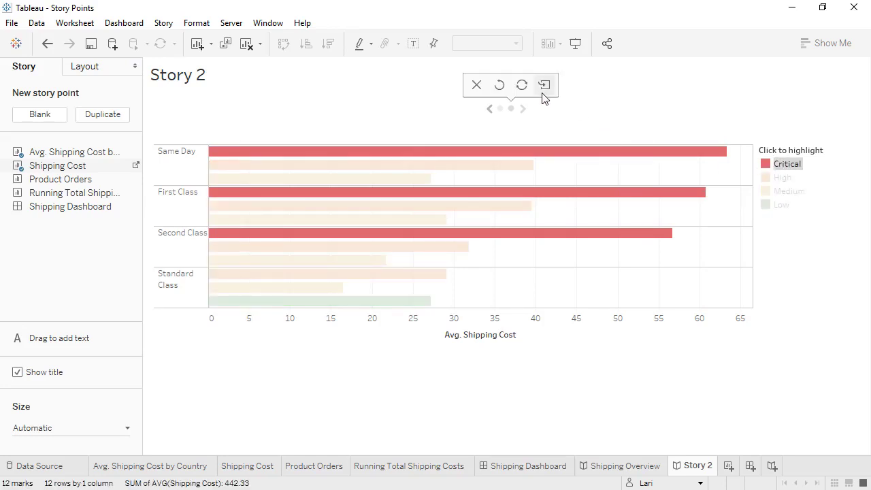
pyautogui.click(522, 88)
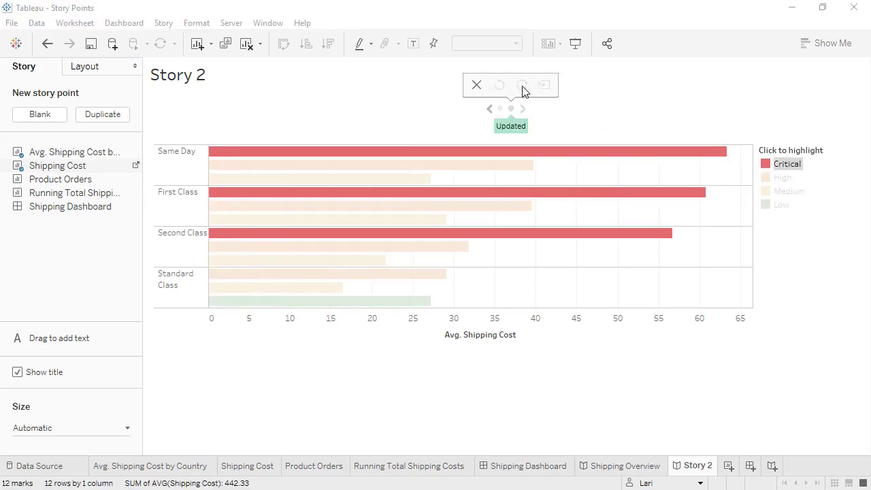
# Step: Add the Product Orders sheet as the third story point and the Running Total Shipping Costs sheet as the fourth
pyautogui.doubleClick(72, 185)
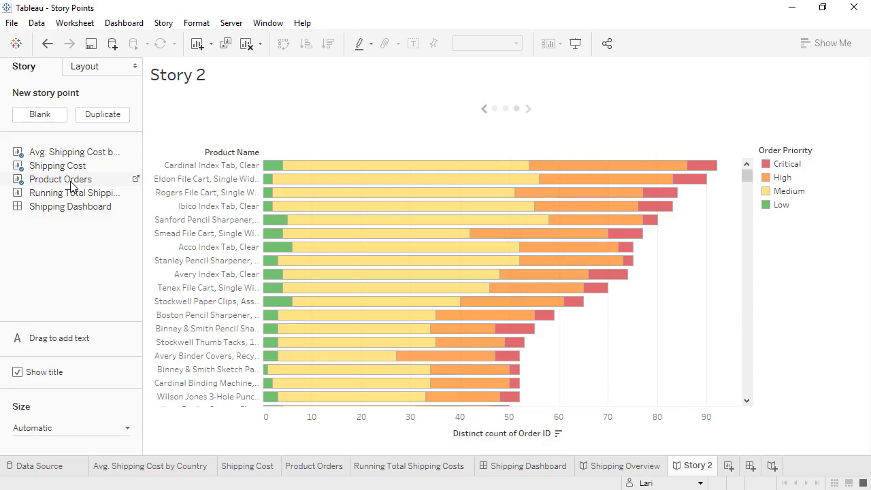
pyautogui.moveTo(66, 194); pyautogui.dragTo(162, 206)
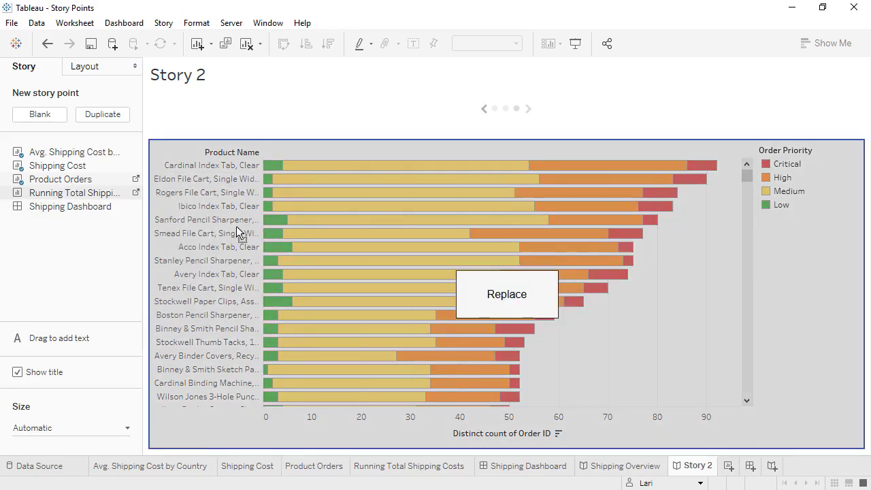
pyautogui.moveTo(236, 226); pyautogui.dragTo(113, 225)
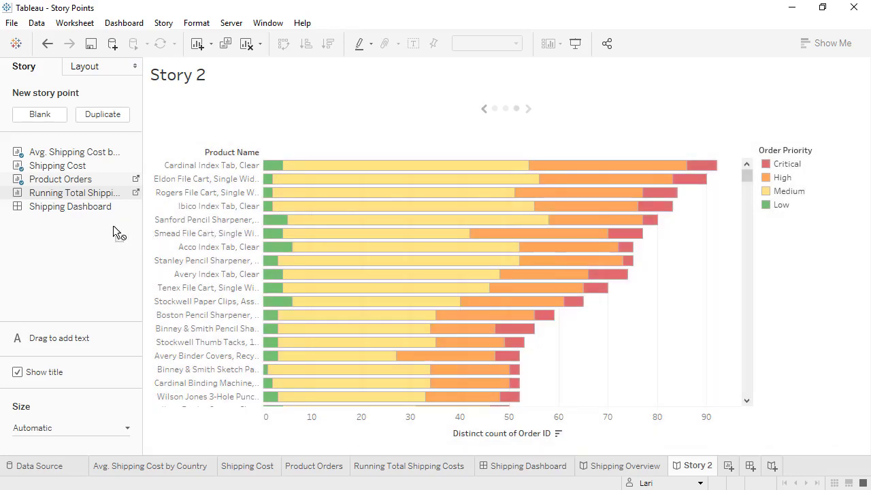
pyautogui.moveTo(517, 110)
pyautogui.moveTo(106, 195)
pyautogui.mouseDown()
pyautogui.moveTo(370, 126)
pyautogui.moveTo(495, 111)
pyautogui.mouseUp()
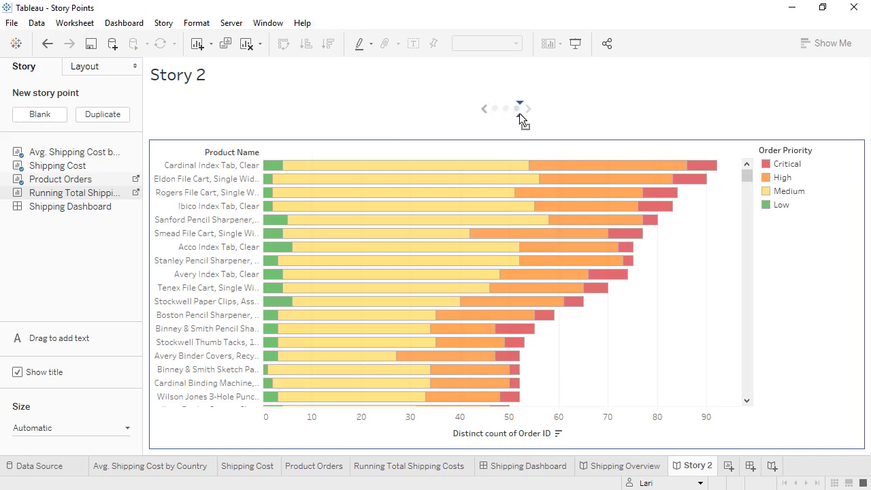
pyautogui.moveTo(519, 113); pyautogui.dragTo(520, 116)
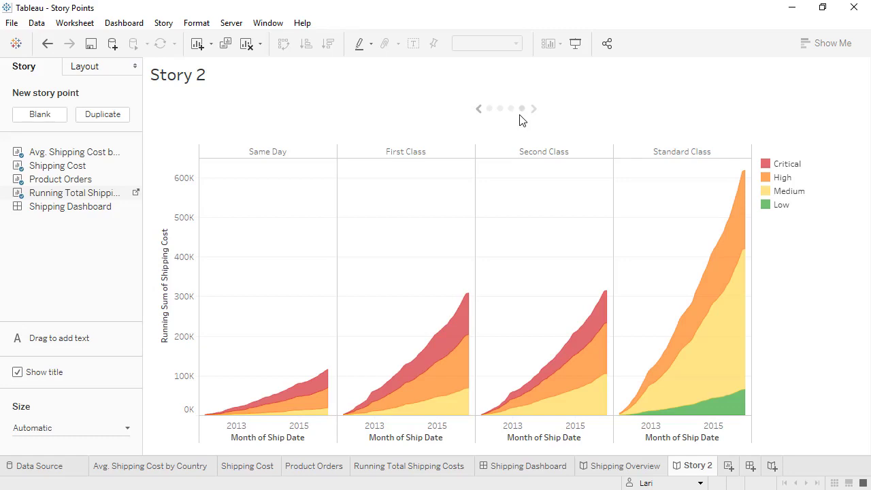
# Step: Save the Second Class highlight as a new story point, and replace that point's sheet with the Shipping Dashboard
pyautogui.click(524, 154)
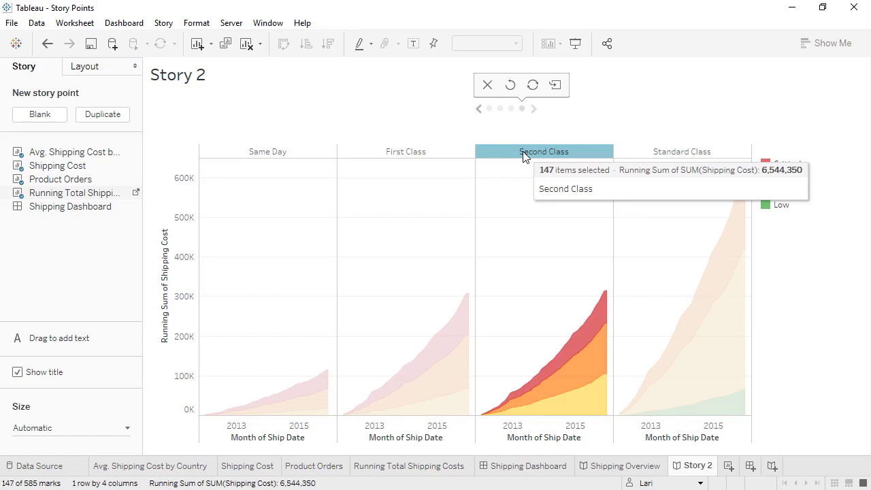
pyautogui.click(555, 86)
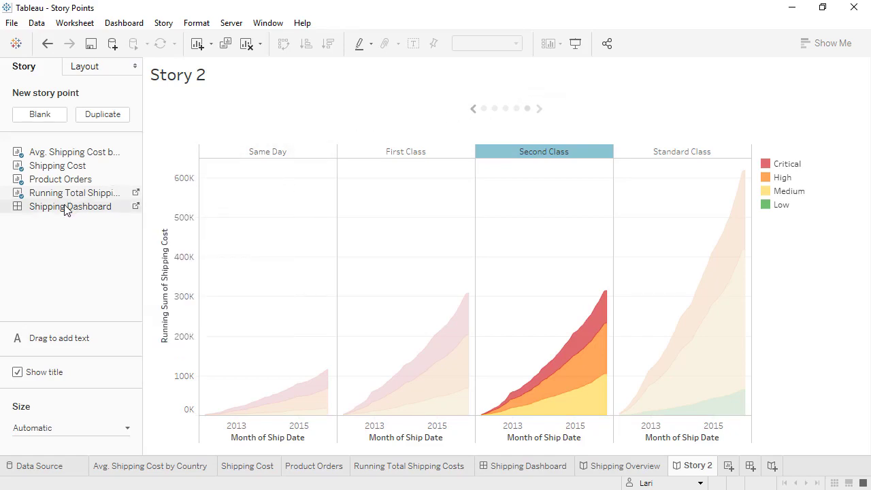
pyautogui.moveTo(65, 209); pyautogui.dragTo(447, 228)
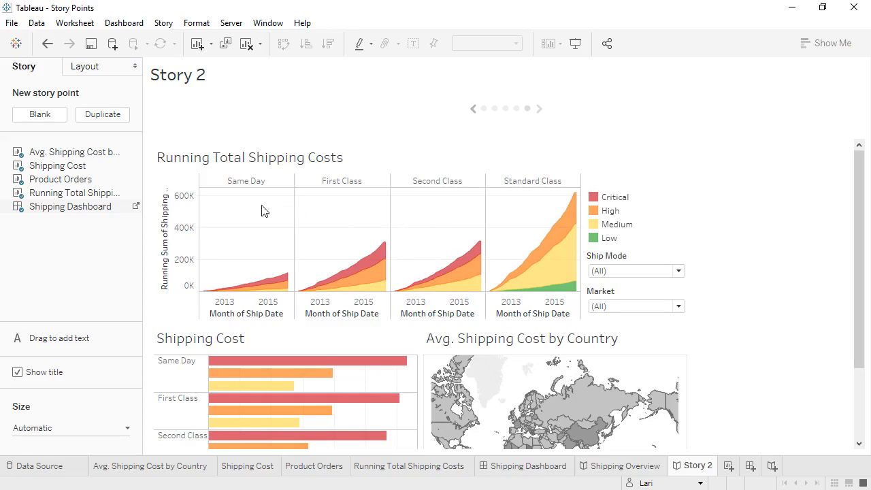
# Step: Open the Shipping Dashboard from the story, size it to fit Story 2 (Automatic), and return to the story
pyautogui.click(136, 208)
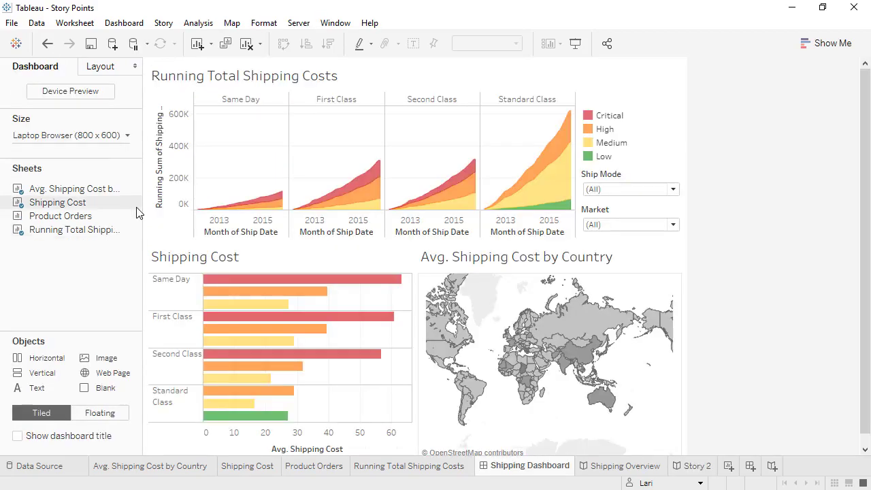
pyautogui.click(127, 135)
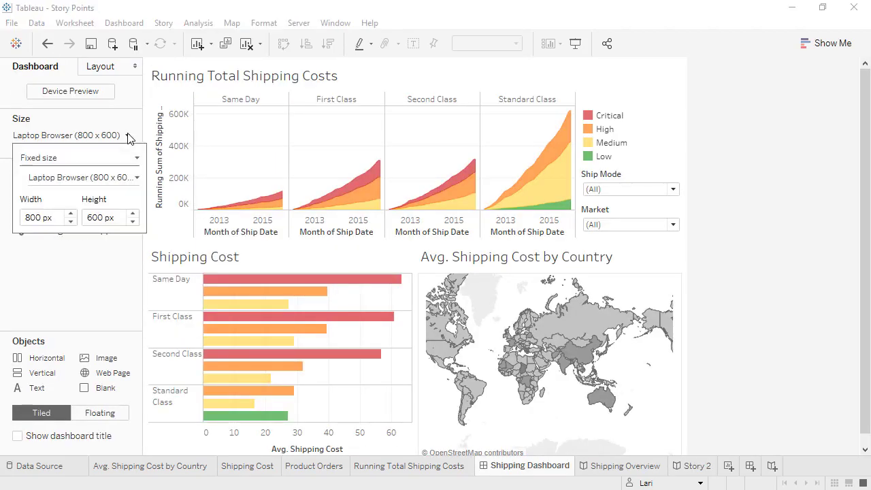
pyautogui.click(134, 178)
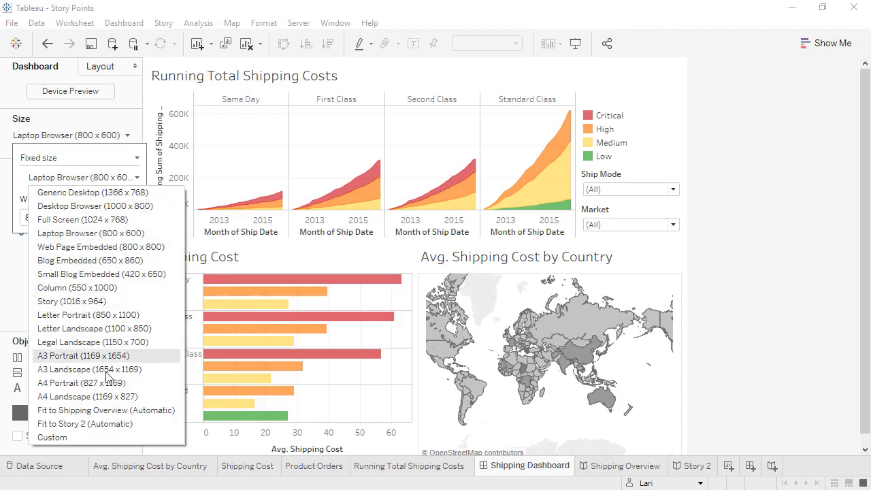
pyautogui.click(104, 423)
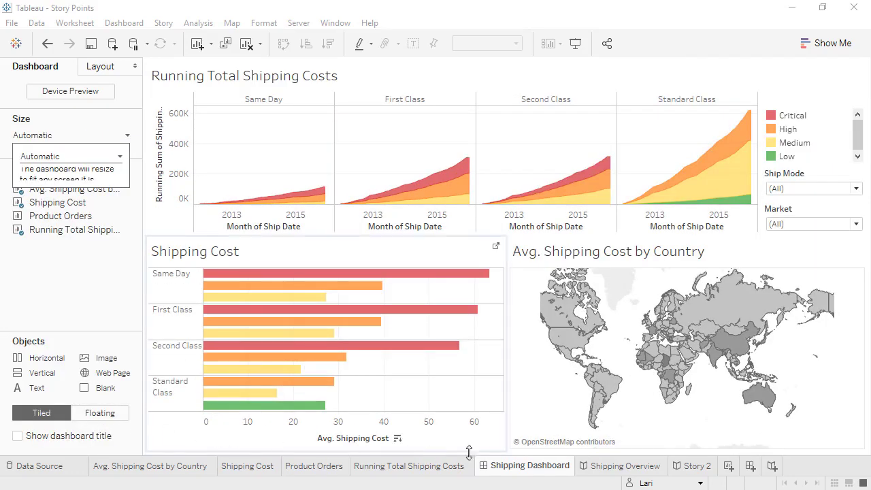
pyautogui.click(680, 466)
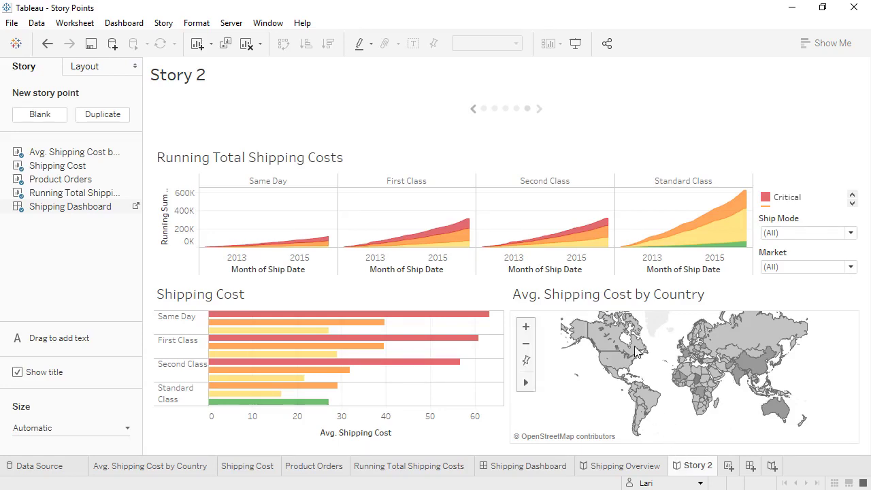
# Step: Set the fourth story point's Running Total Shipping Costs sheet to fit Entire View, and return to Story 2
pyautogui.click(517, 109)
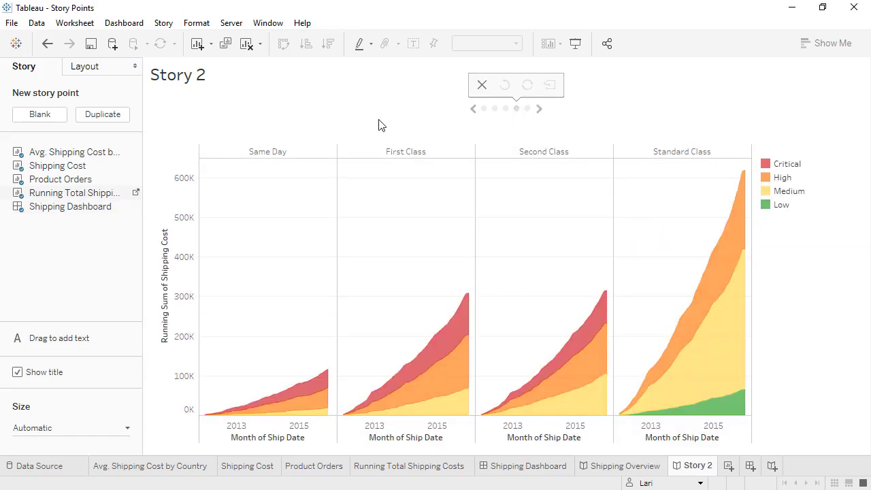
pyautogui.click(136, 194)
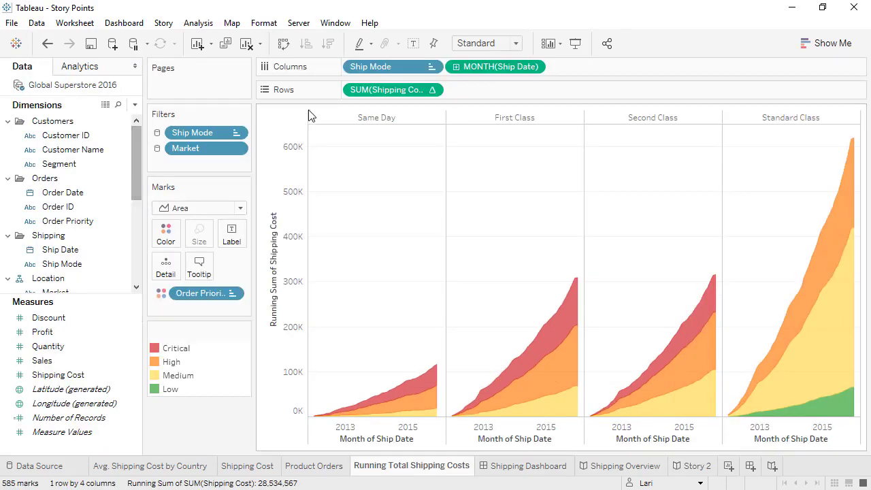
pyautogui.click(516, 43)
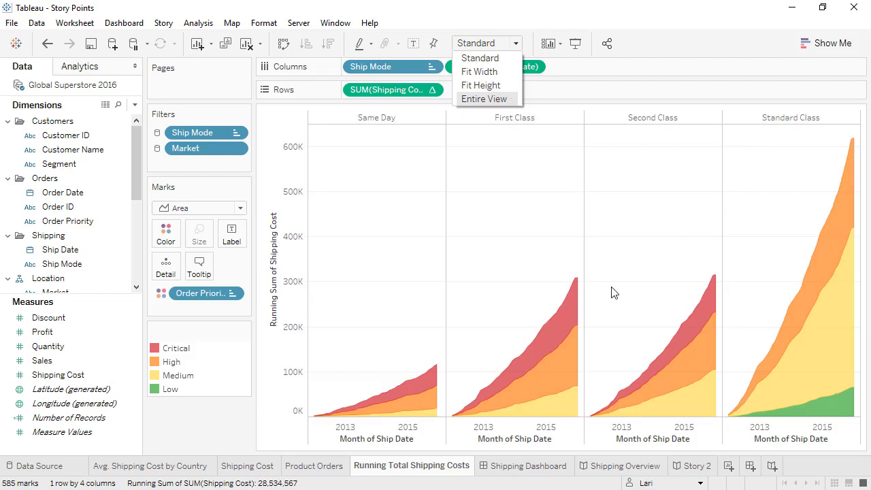
pyautogui.click(698, 470)
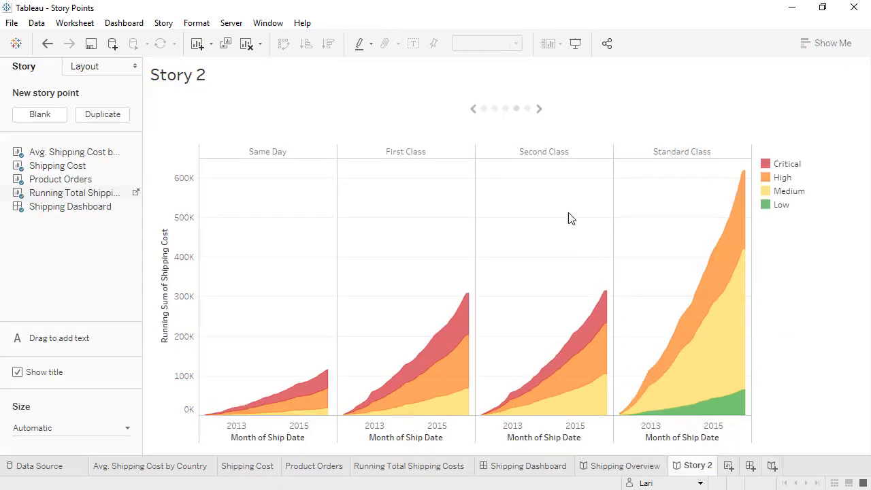
# Step: Open the third story point's Product Orders sheet and hide its Order Priority legend card
pyautogui.click(506, 110)
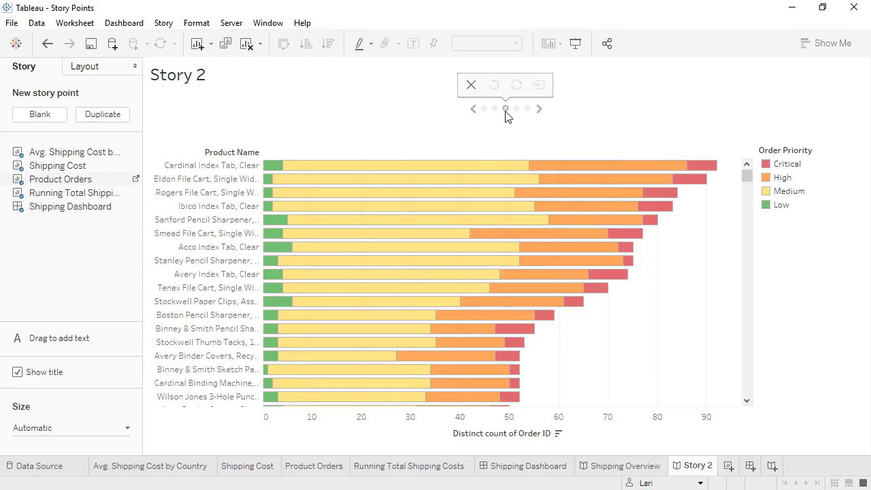
pyautogui.click(136, 179)
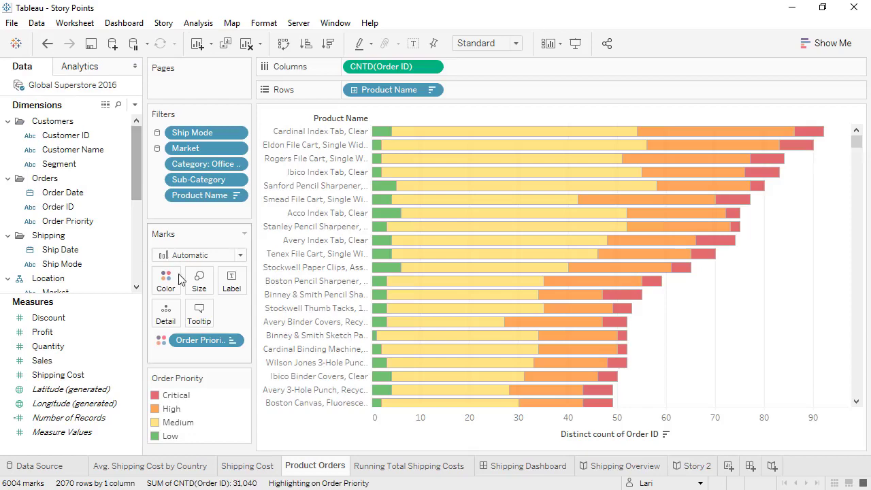
pyautogui.click(243, 378)
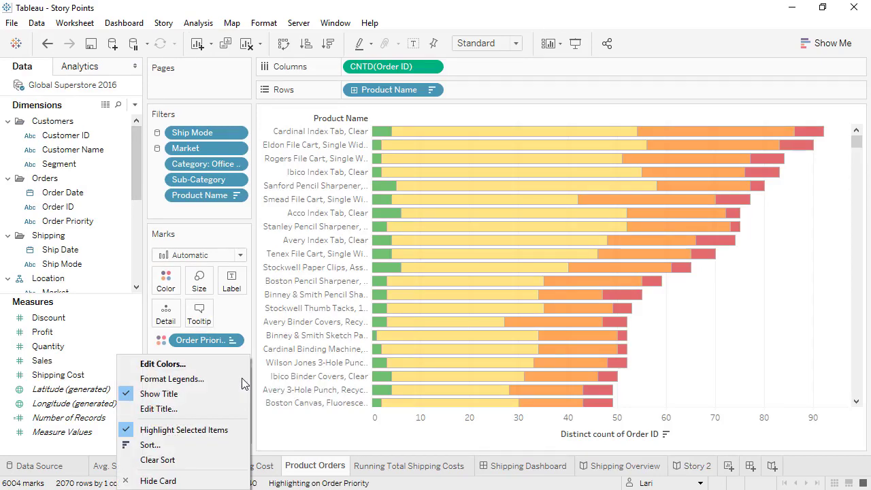
pyautogui.click(224, 480)
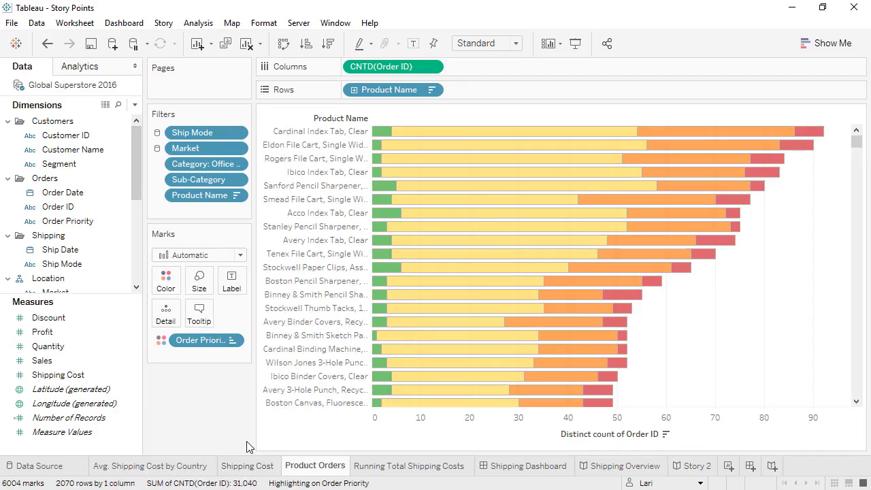
# Step: Keep only the products from Cardinal Index Tab, Clear through Binney & Smith Sketch Pad, Blue in Product Orders, and return to Story 2
pyautogui.click(314, 336)
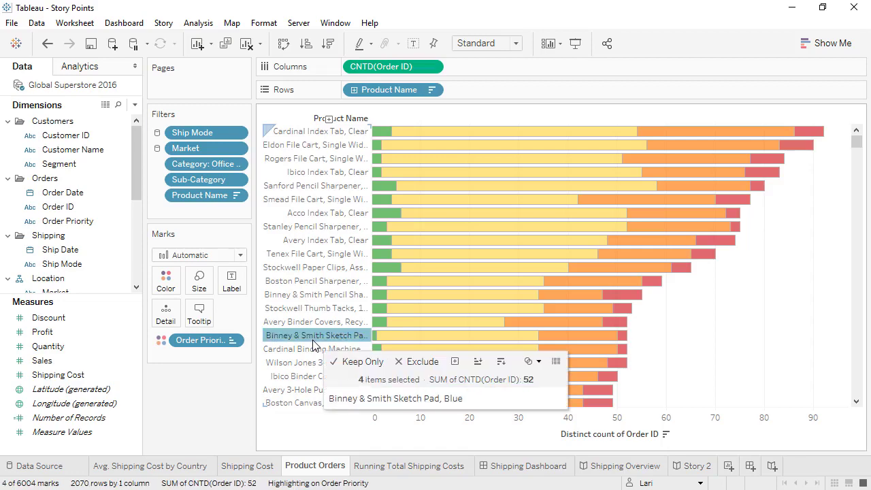
pyautogui.keyDown('shift'); pyautogui.click(313, 132); pyautogui.keyUp('shift')
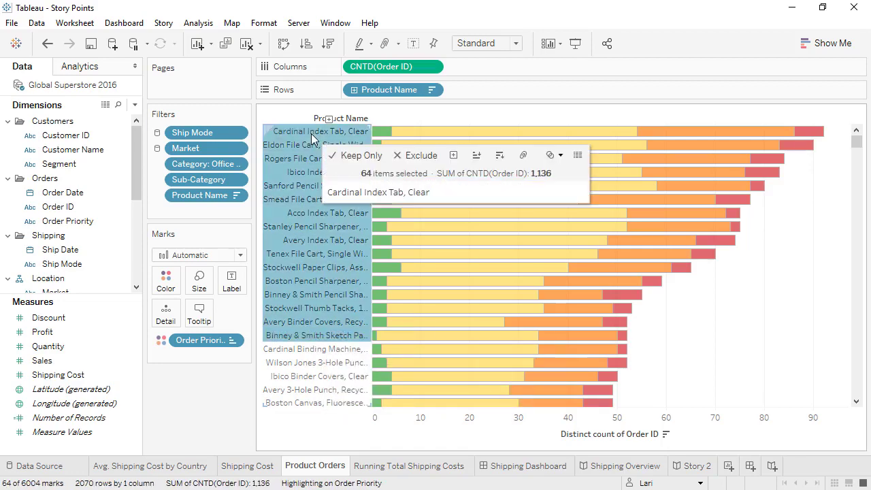
pyautogui.click(346, 156)
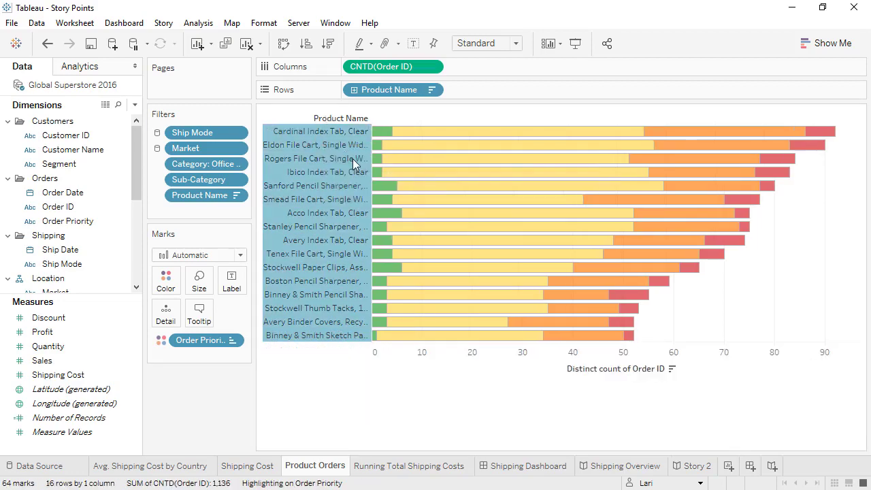
pyautogui.click(684, 469)
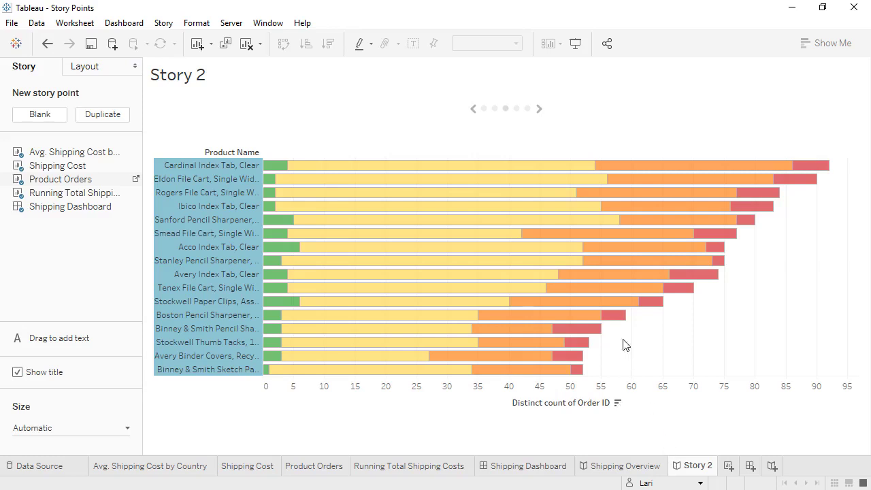
# Step: Add the description "Use the filter on the right to change Categories" over the map in the first story point
pyautogui.click(486, 114)
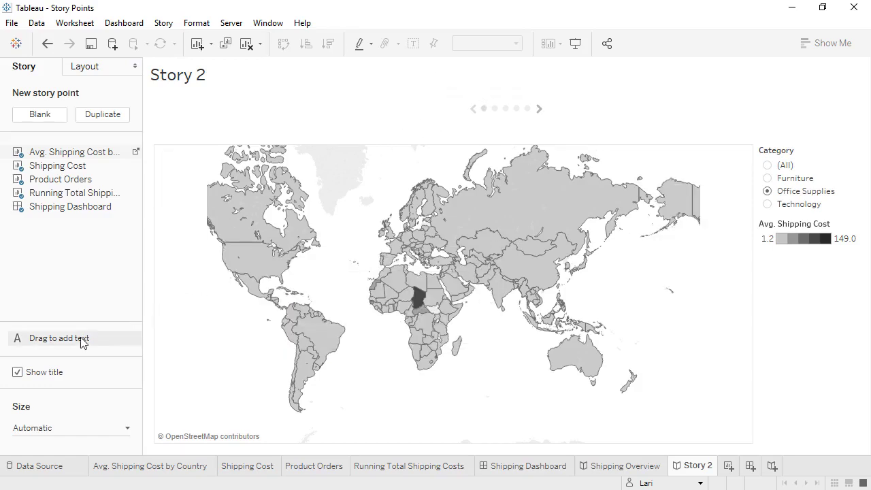
pyautogui.moveTo(81, 340); pyautogui.dragTo(330, 260)
pyautogui.write('Use the filter on the right to change Categories')
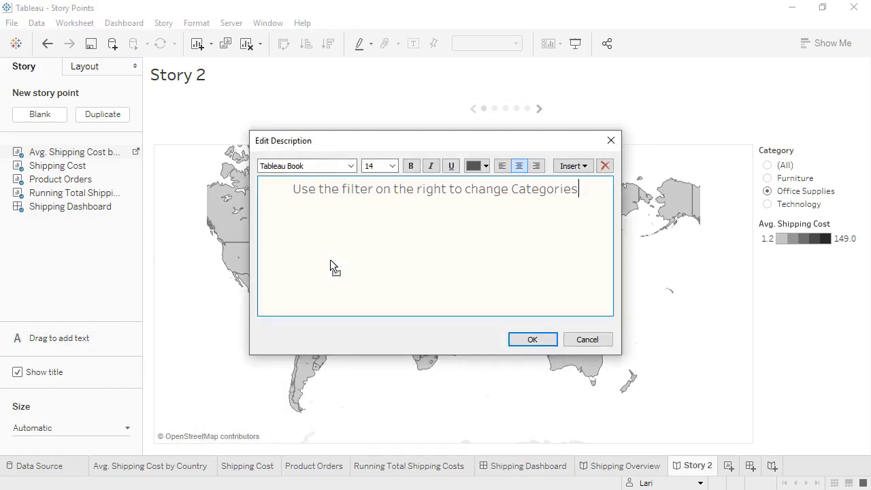
pyautogui.click(529, 339)
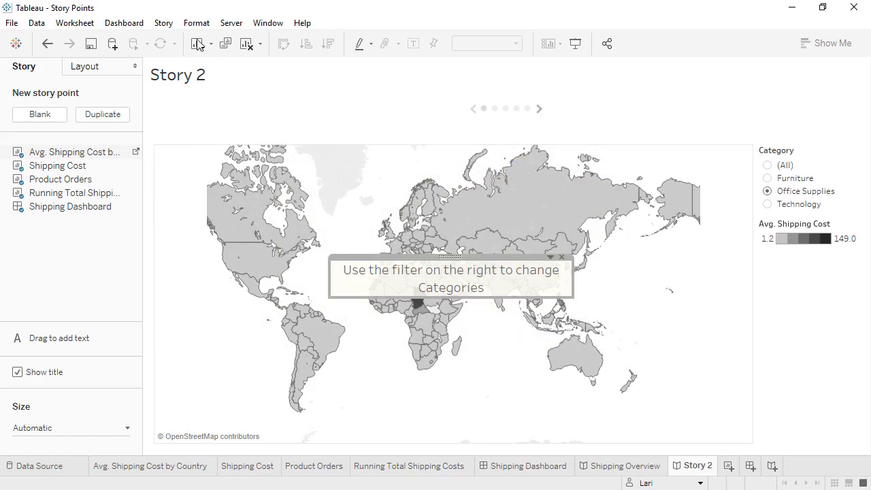
# Step: Open the story formatting options and set the shading of text objects to None
pyautogui.click(167, 24)
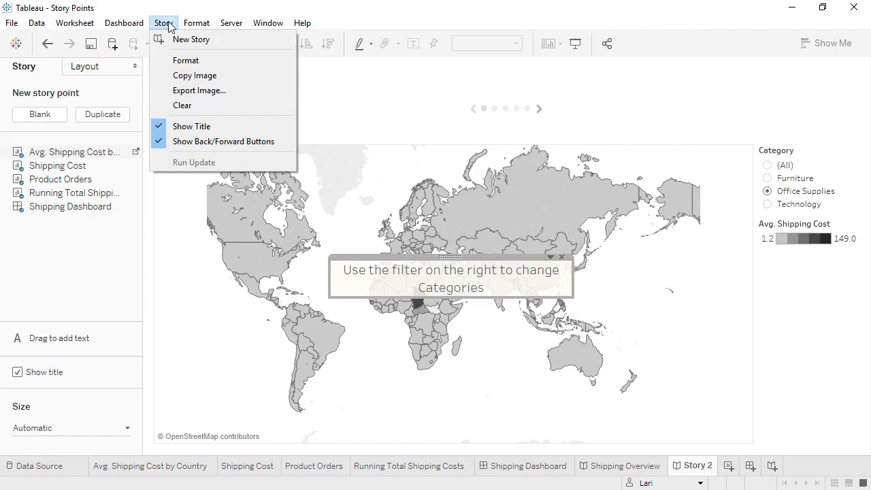
pyautogui.click(169, 61)
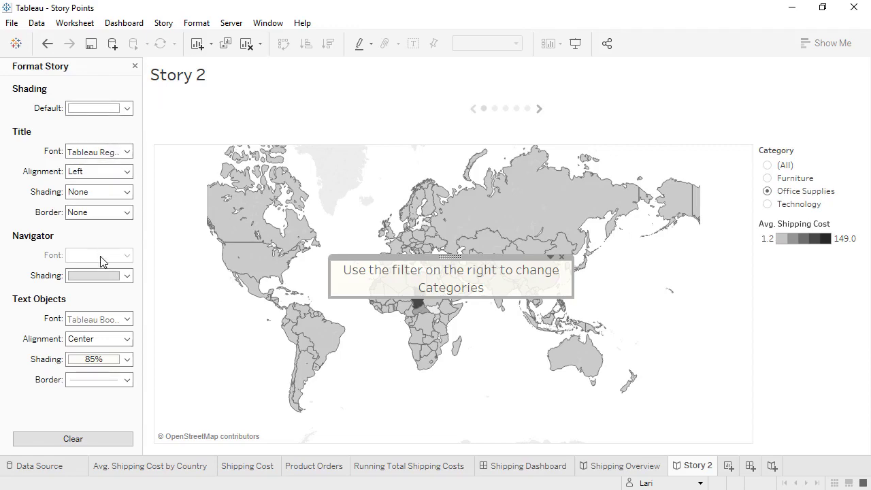
pyautogui.click(102, 360)
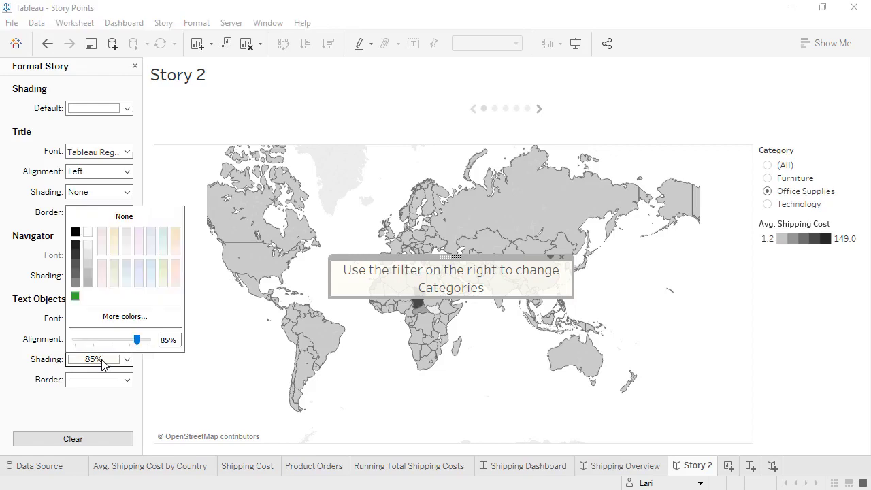
pyautogui.click(114, 217)
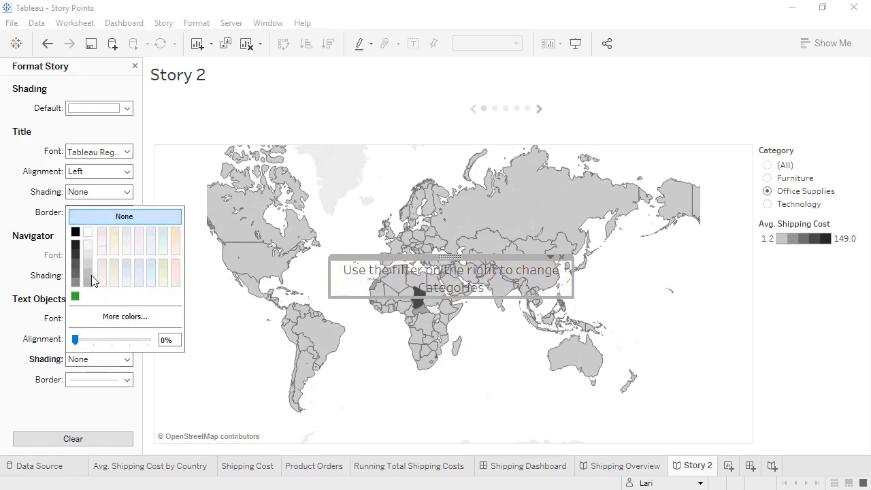
pyautogui.click(58, 325)
# Step: Set the text objects' font size to 9 and move the description box below Africa on the map
pyautogui.click(71, 320)
pyautogui.click(90, 356)
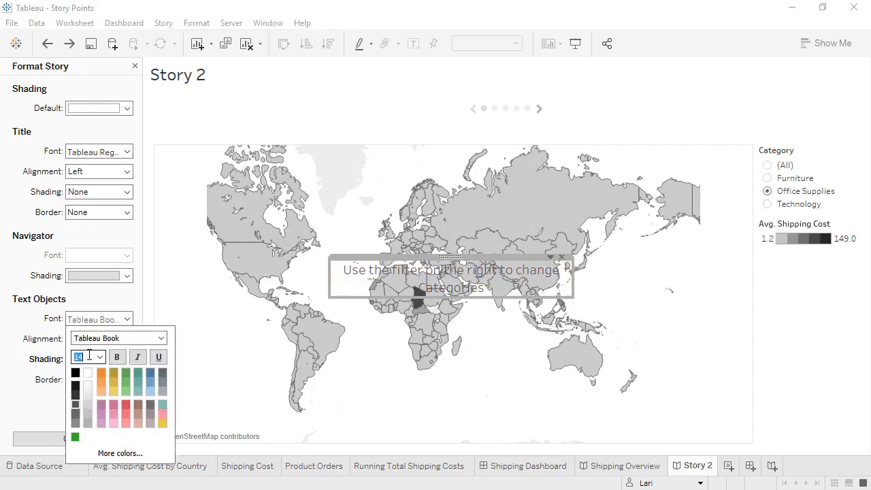
pyautogui.write('9')
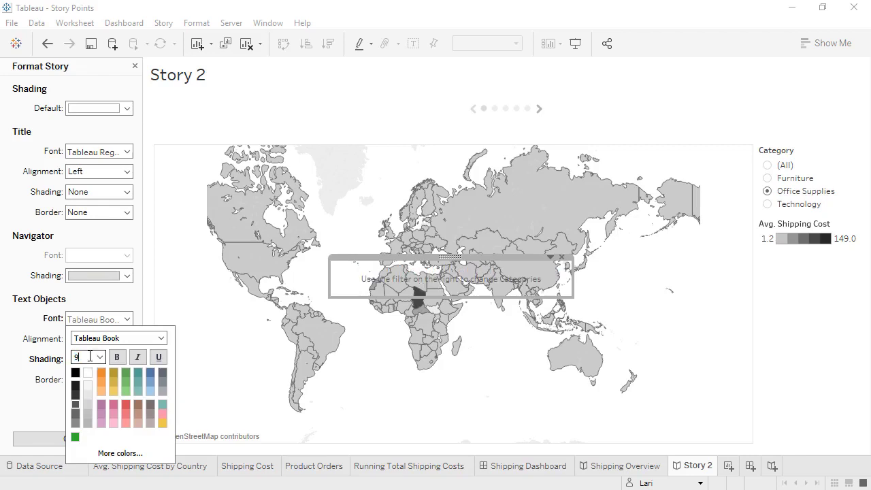
pyautogui.click(94, 309)
pyautogui.moveTo(449, 257); pyautogui.dragTo(456, 383)
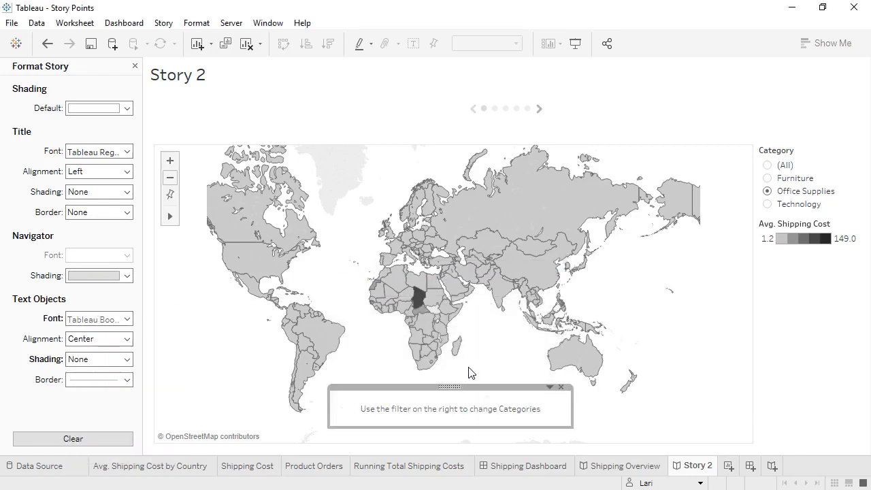